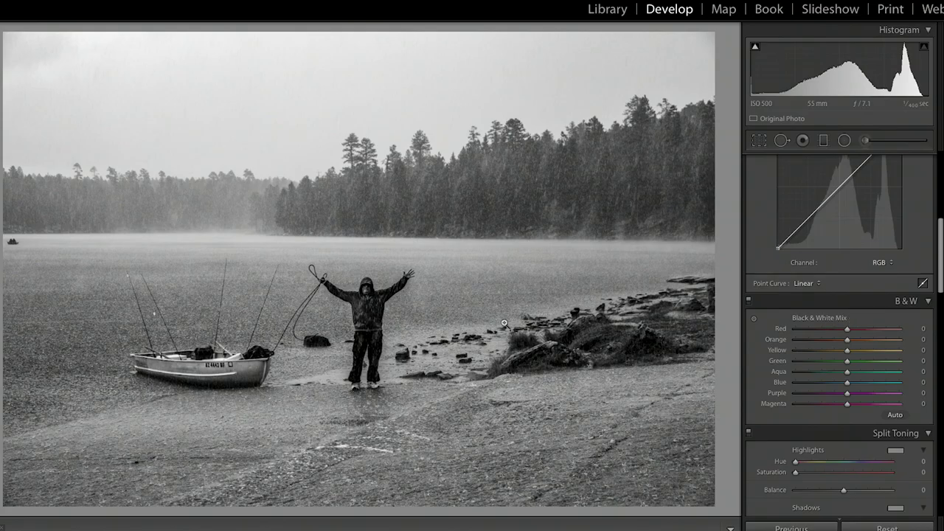
Step: Inspect the man on the shore, the rocks and the tree line up close in the black and white photo
left_click(368, 304)
left_click(377, 330)
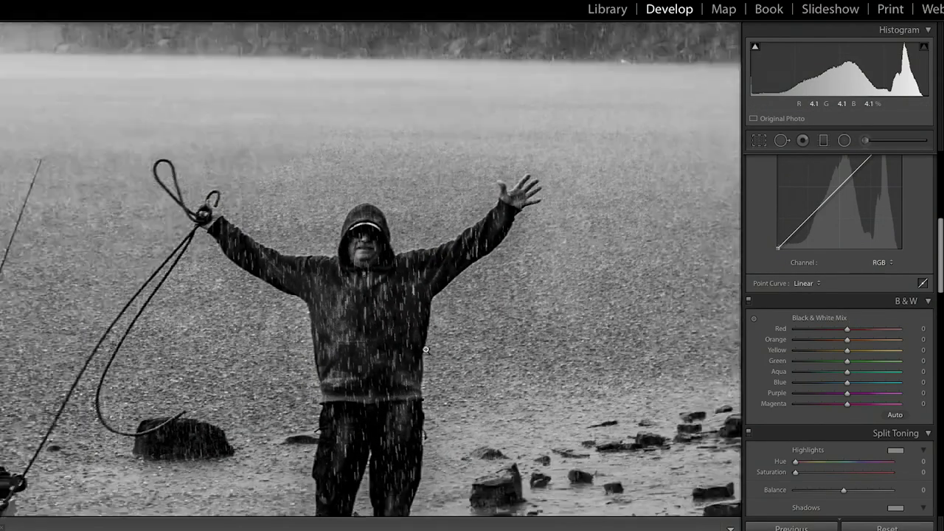
left_click(631, 360)
left_click(650, 341)
left_click(539, 160)
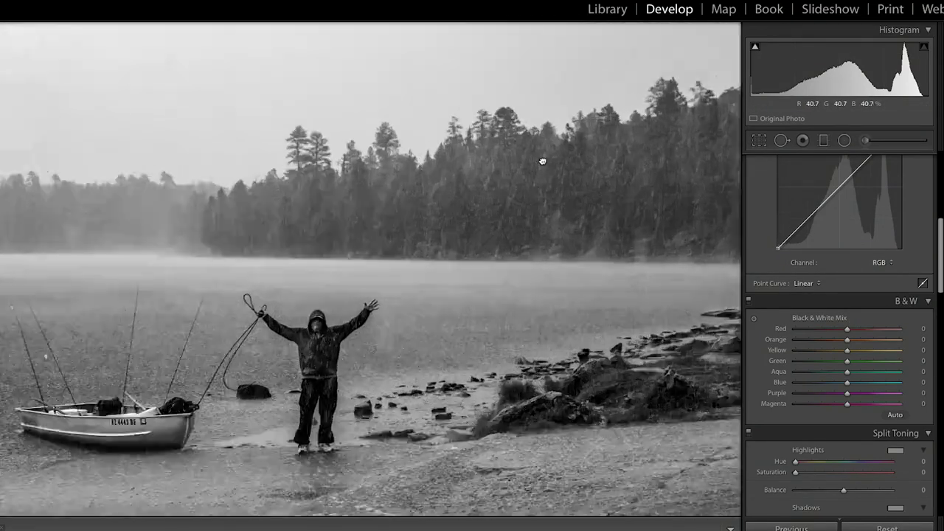
left_click(542, 160)
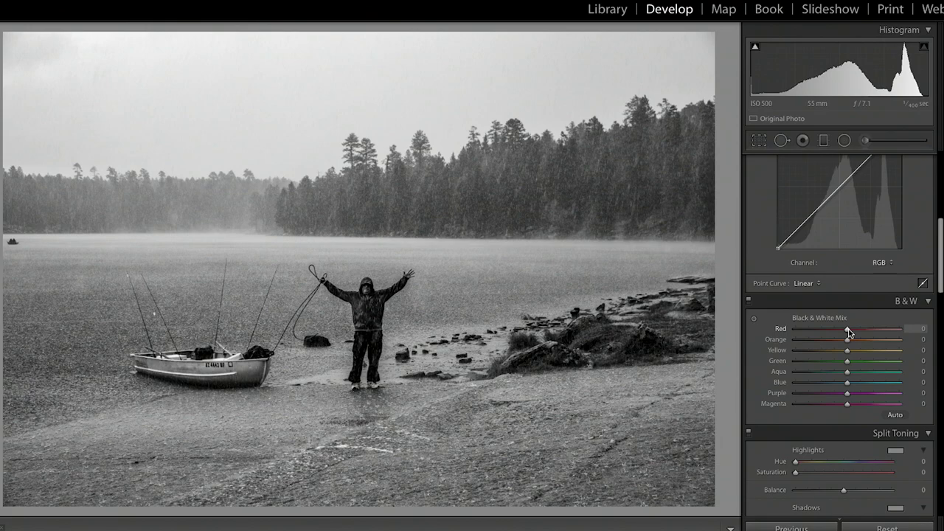
Step: Set the lake photo's Black & White Mix to Red +10, Yellow −2 and Green −27
left_click_drag(848, 332, 881, 326)
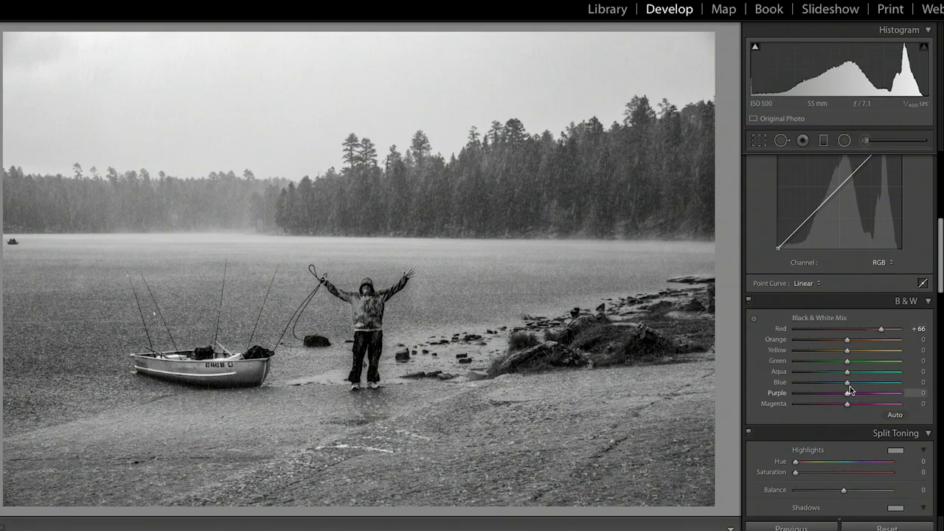
mouse_move(855, 364)
left_mouse_down()
mouse_move(909, 363)
mouse_move(777, 365)
mouse_move(888, 361)
mouse_move(823, 359)
mouse_move(885, 350)
mouse_move(756, 351)
mouse_move(846, 351)
left_mouse_up()
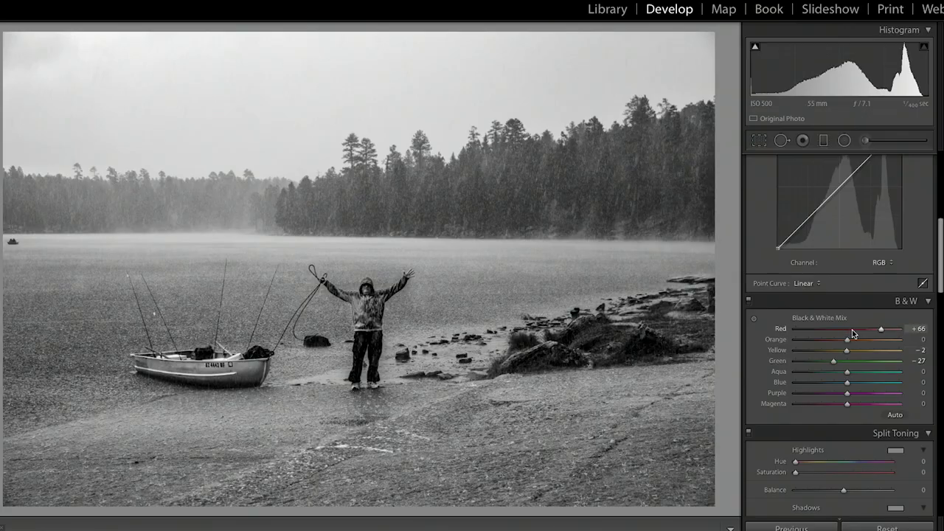
left_click(853, 330)
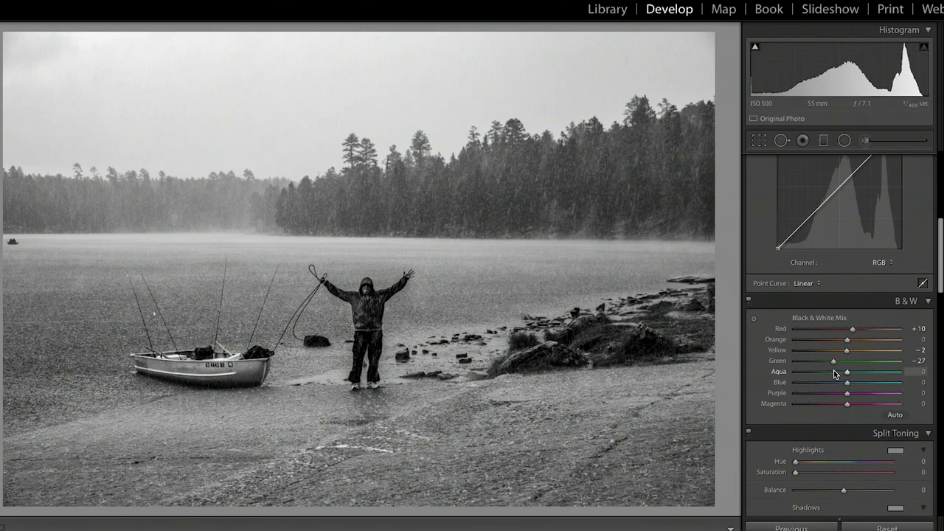
Step: Compare the black and white edit of the lake photo with its original colour version
key("backslash")
key("backslash")
key("backslash")
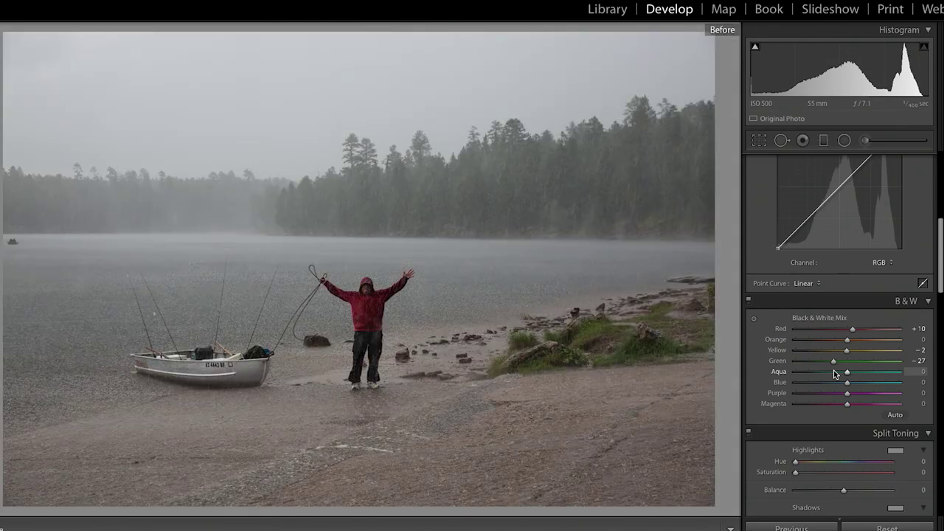
key("backslash")
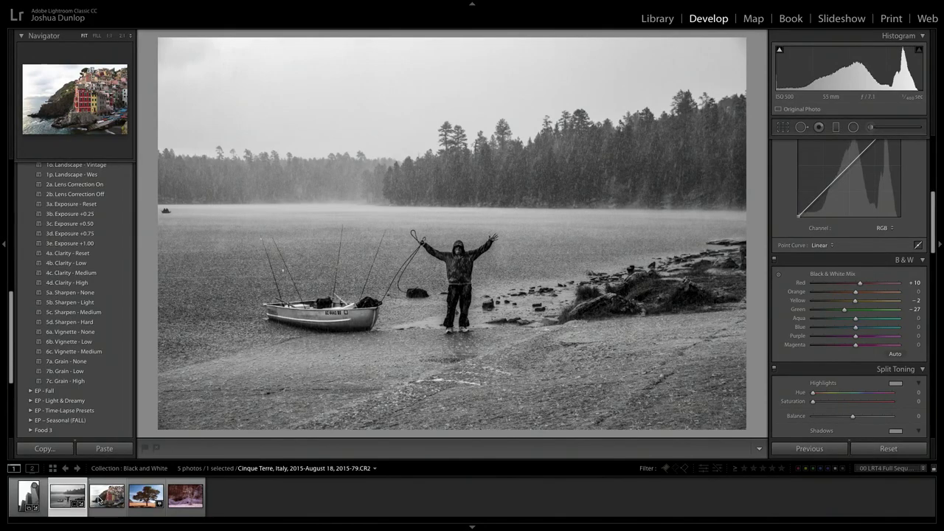
Step: Open the Cinque Terre photo and inspect its coloured buildings, boats and green hillside up close
left_click(99, 501)
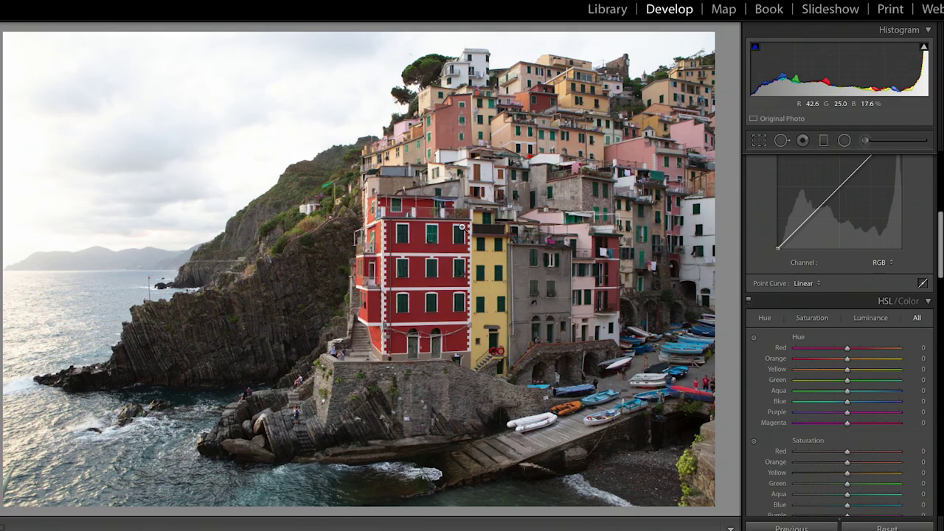
left_click(570, 347)
left_click_drag(659, 406, 236, 280)
left_click(232, 278)
left_click(361, 231)
left_click(404, 281)
left_click(326, 184)
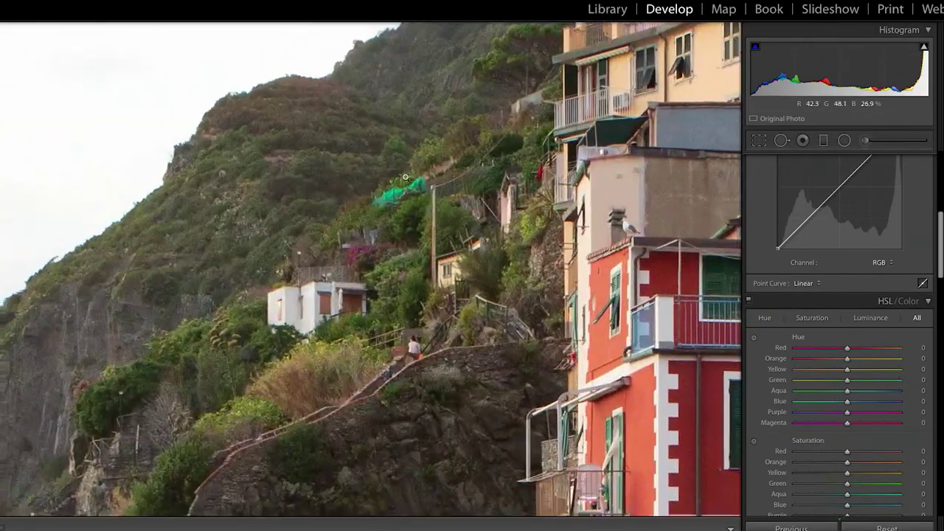
left_click(399, 171)
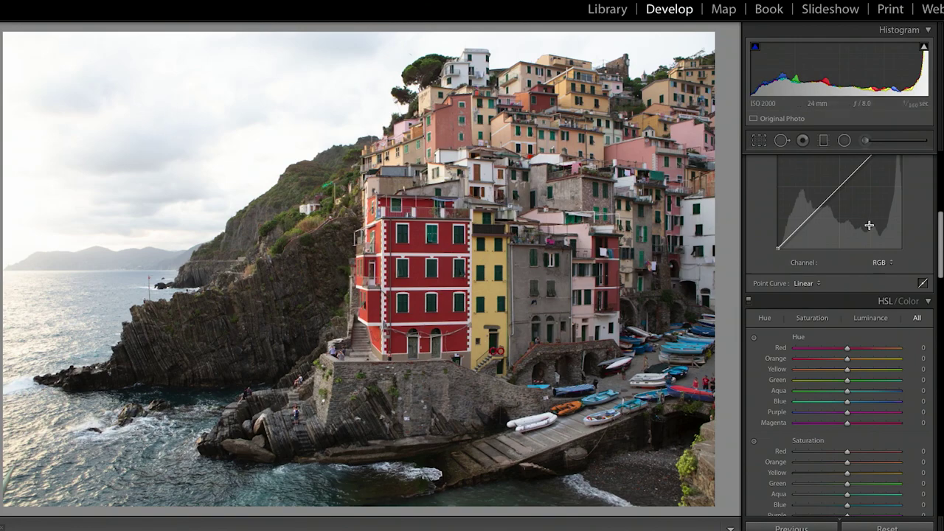
Step: Convert the Cinque Terre photo to the Black & White treatment and lower Highlights to −100
scroll(900, 206, "up", 5)
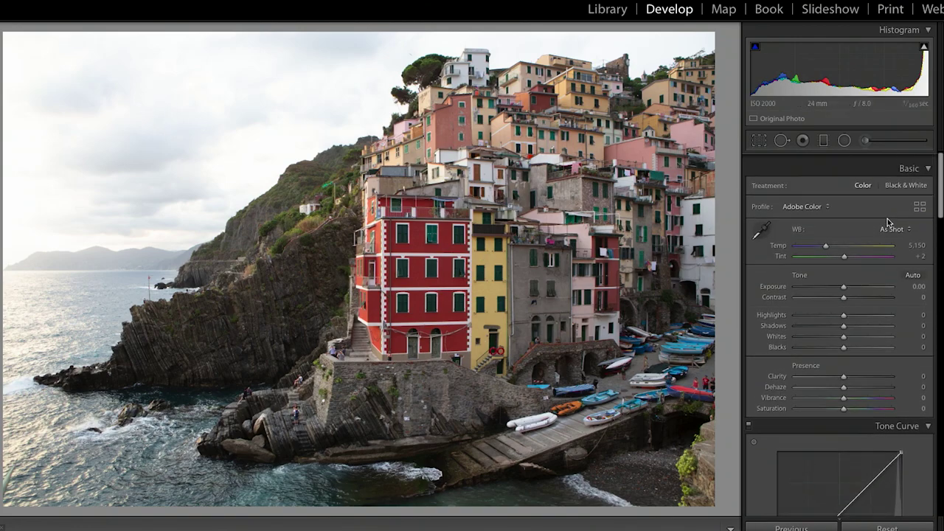
left_click(909, 177)
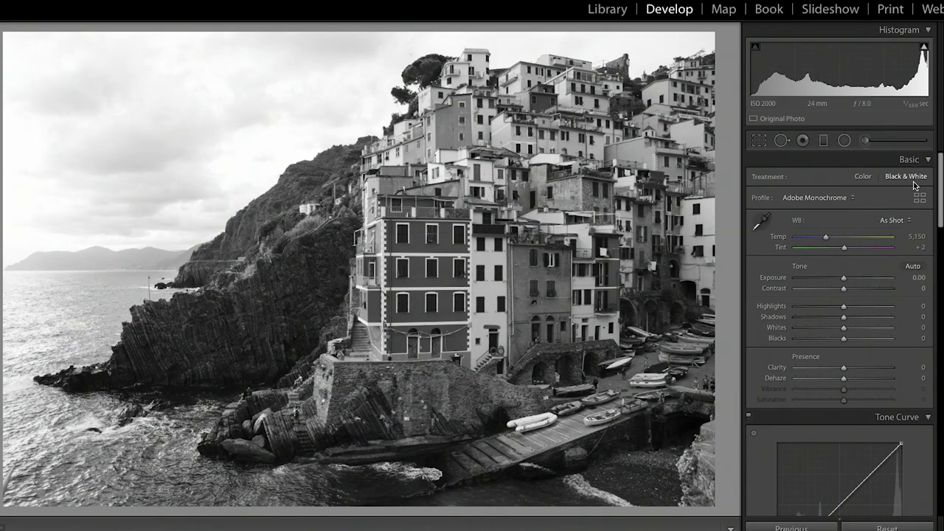
left_click_drag(844, 308, 794, 308)
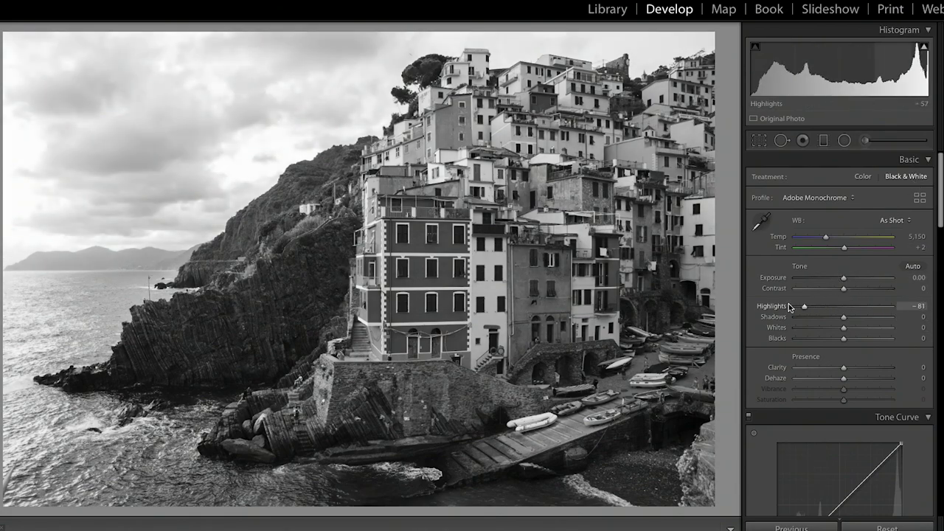
left_click_drag(139, 125, 341, 104)
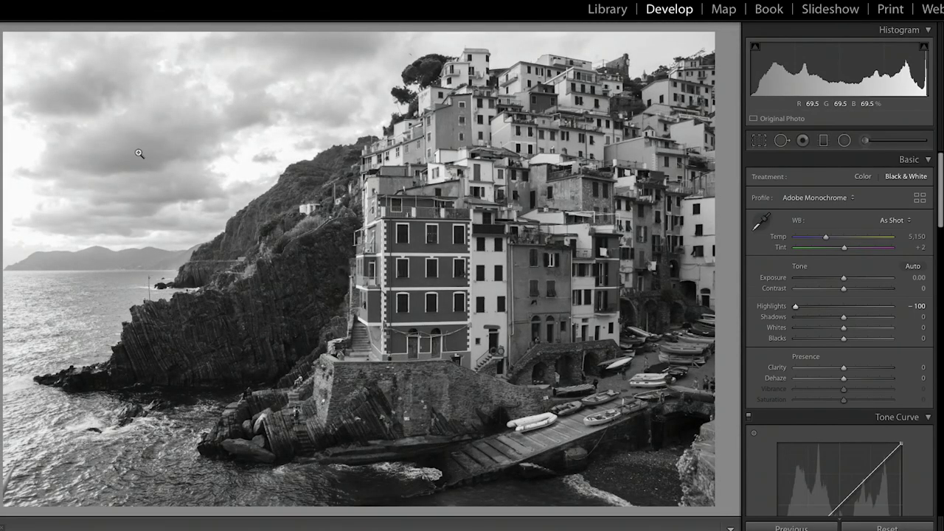
left_click(863, 177)
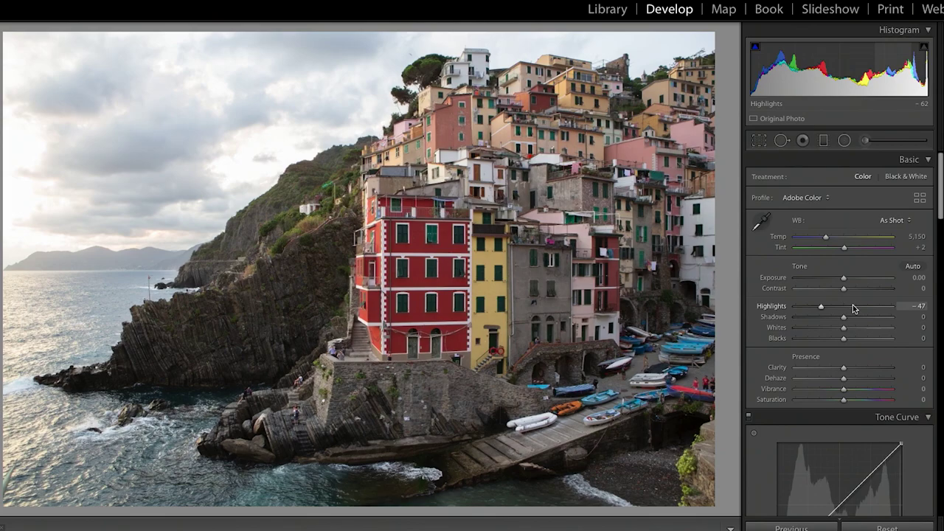
key("v")
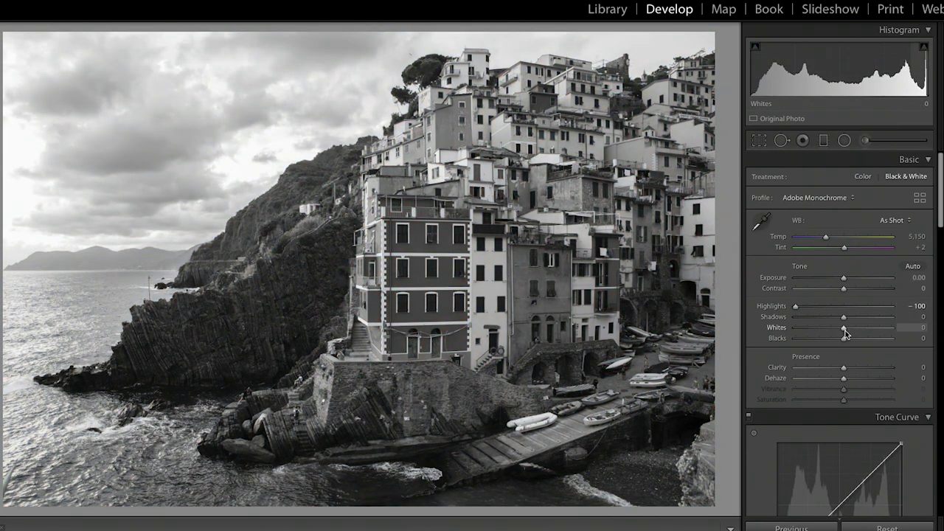
Step: Set Shadows to +84, Whites to +22, Blacks to −77 and Exposure to −0.30, with a custom Temp of 5,150
left_click_drag(843, 316, 806, 339)
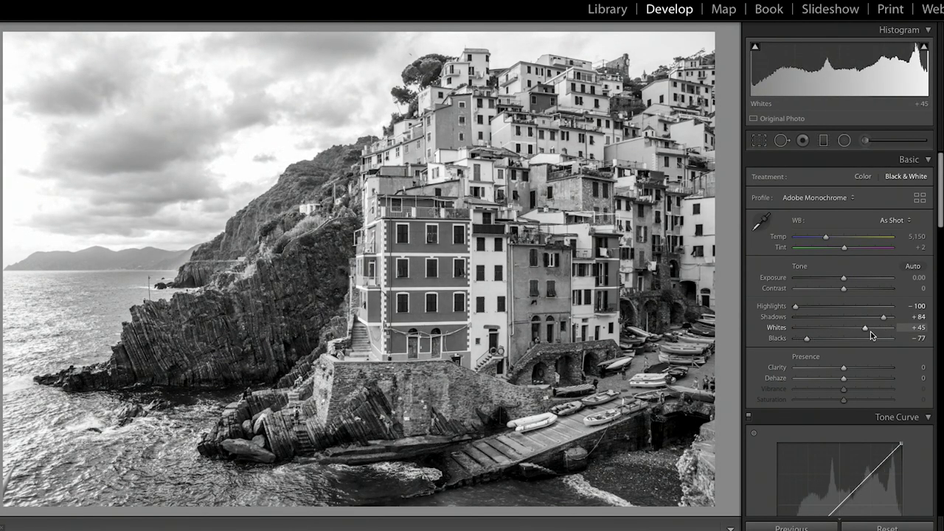
left_click_drag(862, 332, 851, 330)
left_click_drag(846, 276, 841, 277)
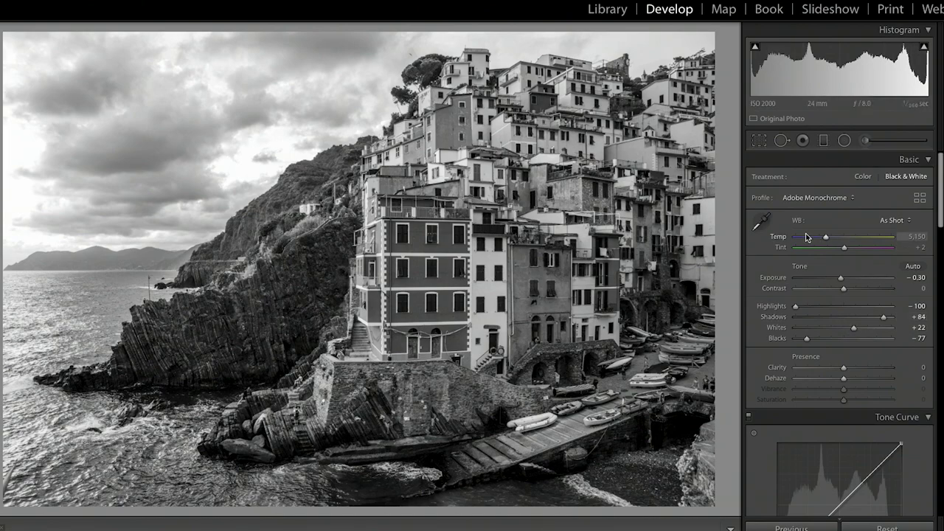
mouse_move(825, 236)
left_mouse_down()
mouse_move(879, 236)
mouse_move(772, 236)
mouse_move(826, 237)
left_mouse_up()
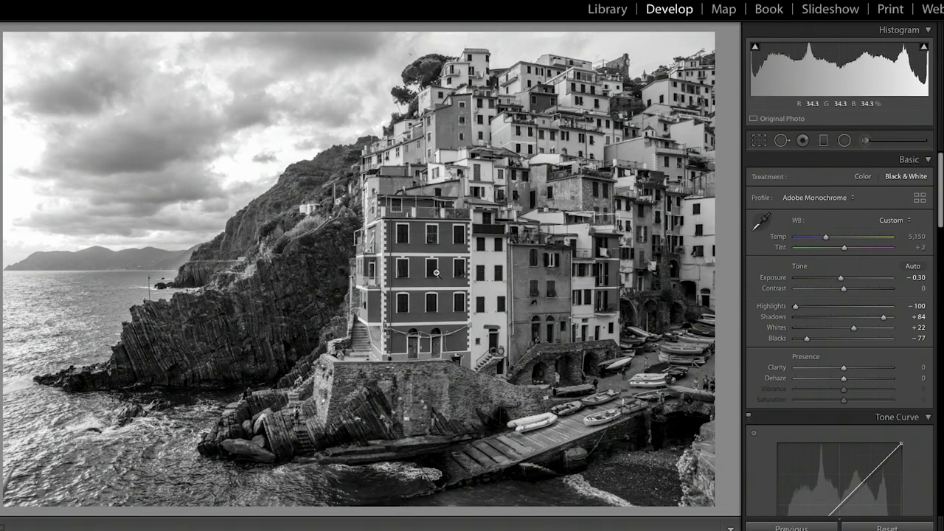
Step: Inspect the walls and windows of the large front building at full magnification
left_click(502, 275)
left_click_drag(396, 238, 492, 255)
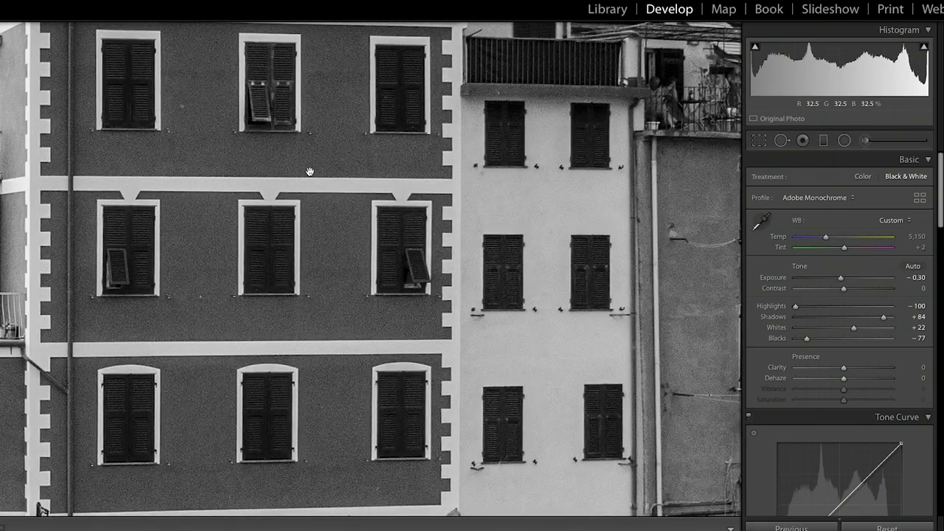
left_click(512, 200)
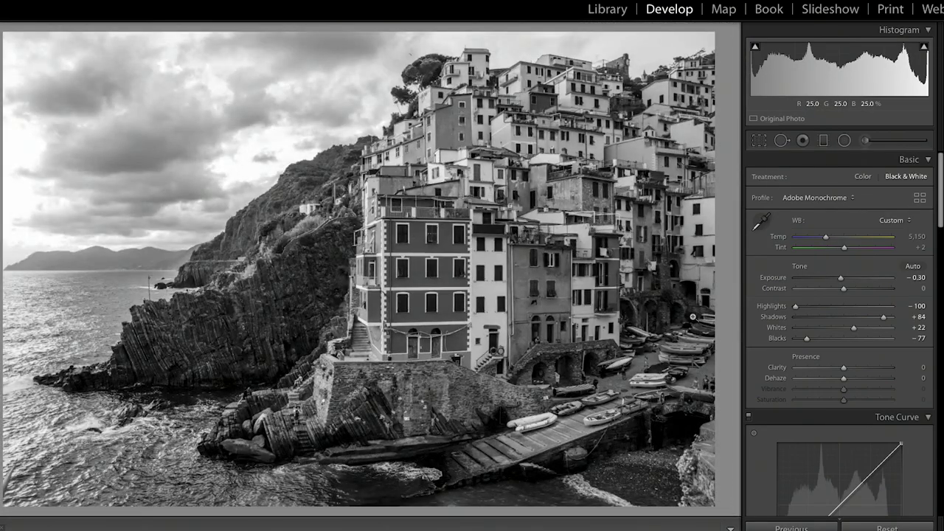
Step: Try Red at −100 in the Black & White Mix and inspect the cliff and the front building up close
scroll(848, 369, "down", 5)
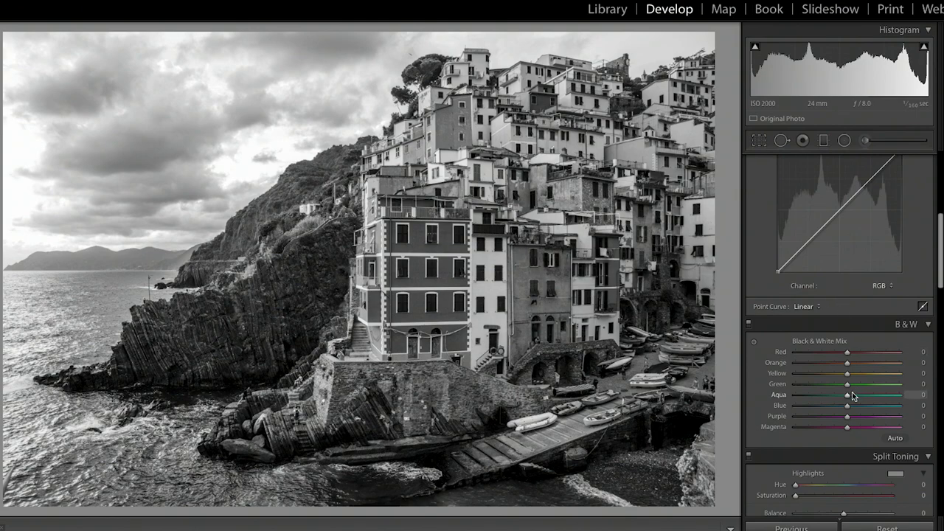
left_click_drag(849, 355, 795, 352)
left_click(295, 287)
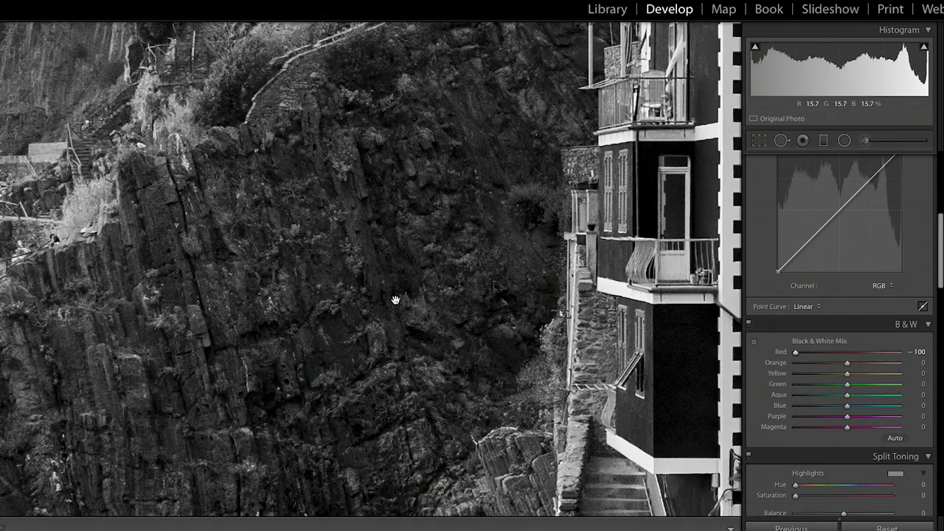
left_click_drag(392, 301, 84, 283)
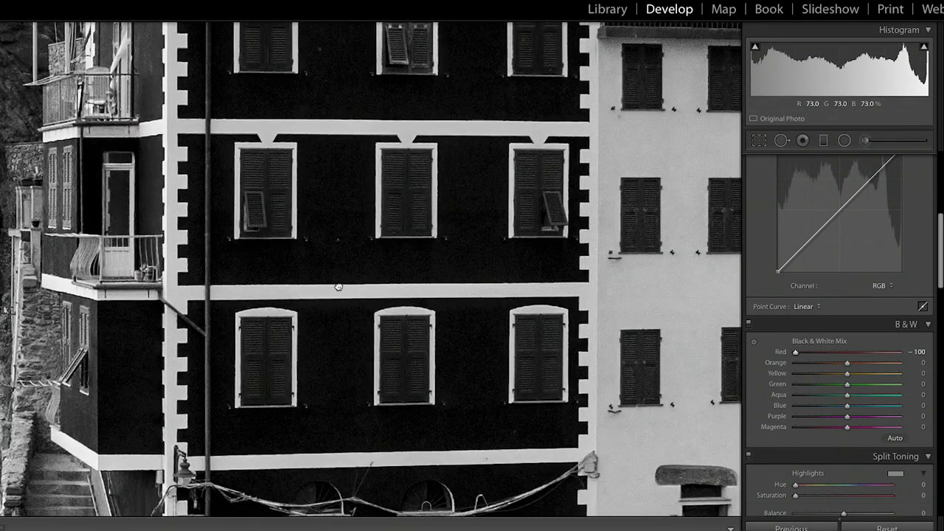
left_click(302, 295)
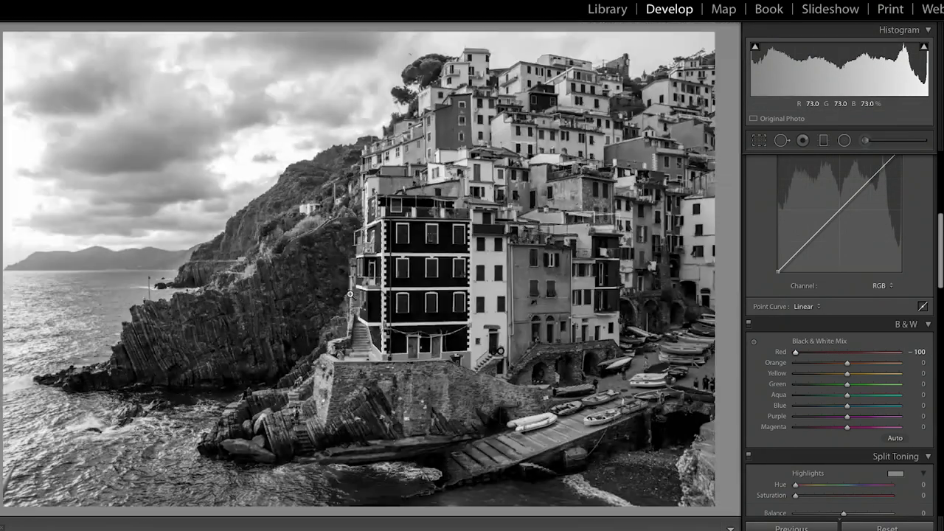
left_click(302, 295)
left_click_drag(382, 282, 17, 242)
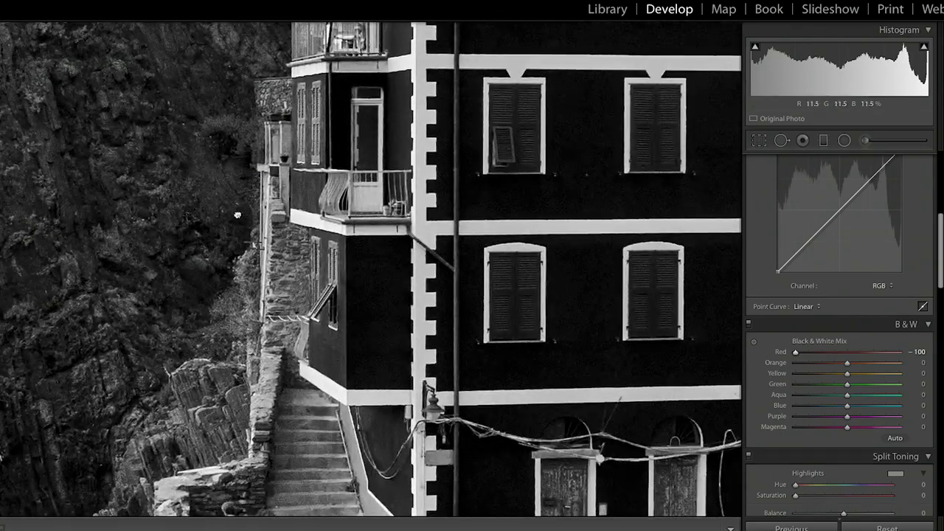
left_click(593, 332)
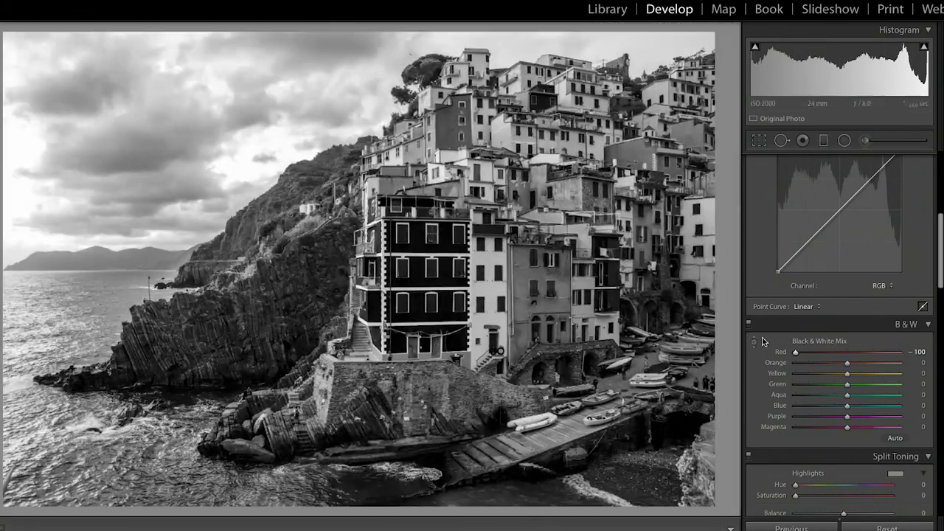
Step: Set the Black & White Mix to Red −25, Orange +22, Yellow +15, Green +64 and Aqua −100, and raise Blue slightly
left_click_drag(824, 351, 835, 352)
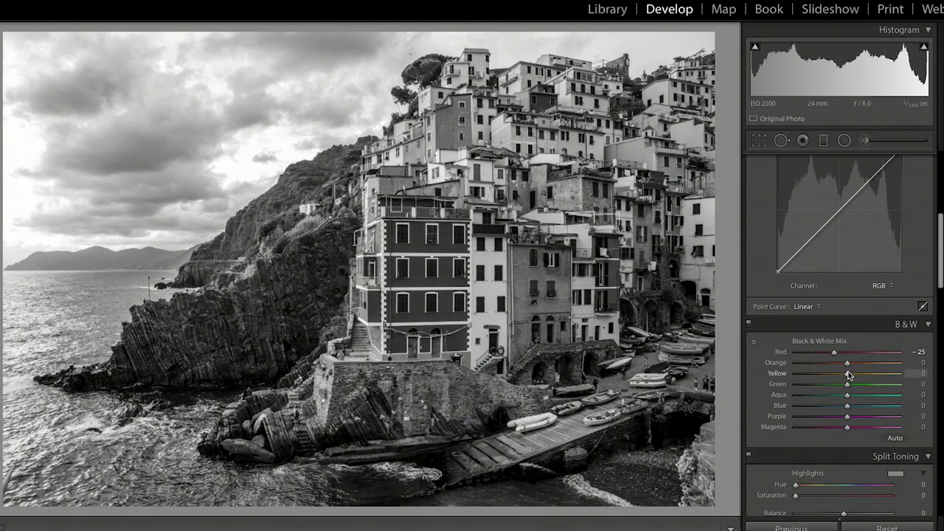
left_click_drag(847, 373, 880, 385)
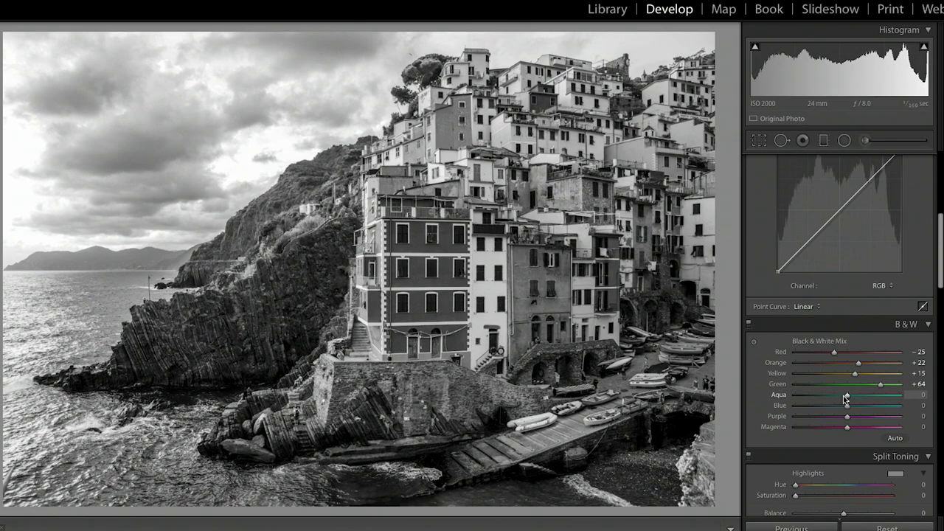
left_click_drag(847, 399, 750, 401)
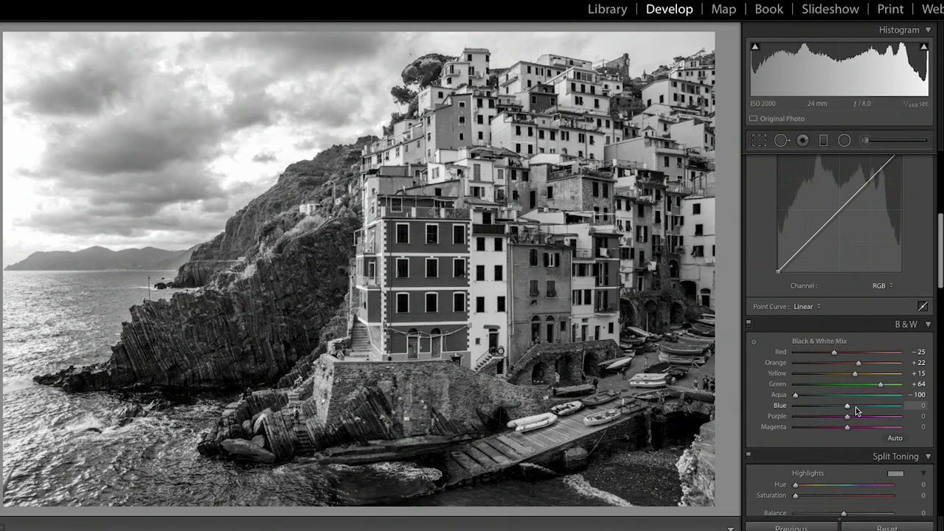
left_click(705, 332)
left_click(643, 402)
mouse_move(850, 408)
left_mouse_down()
mouse_move(871, 408)
mouse_move(862, 408)
left_mouse_up()
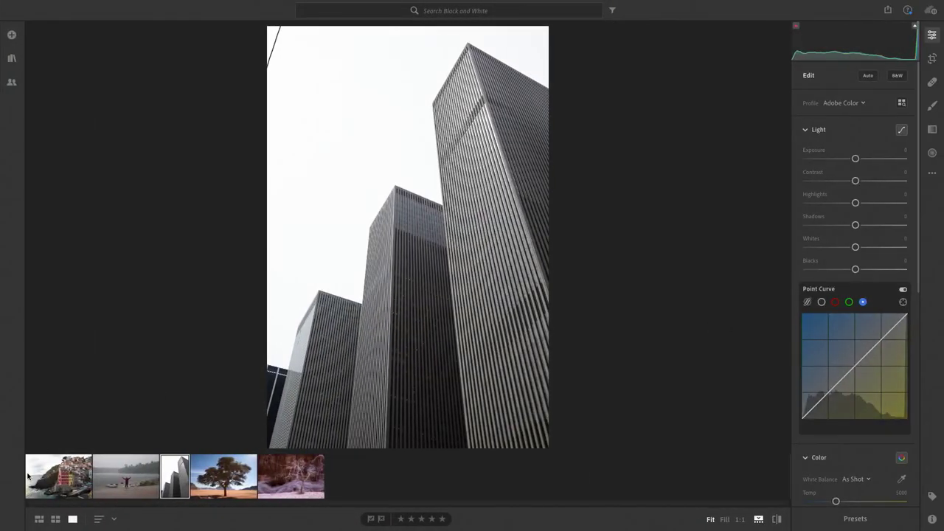
Step: In Lightroom CC, convert the Cinque Terre village photo to black and white and bring its B&W Mixer into view
key("Left")
key("Left")
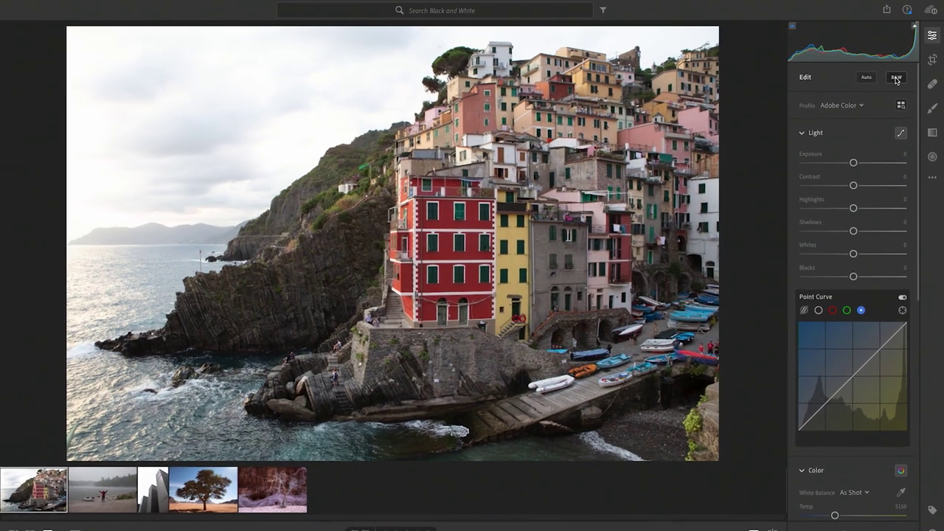
left_click(896, 74)
scroll(877, 284, "down", 3)
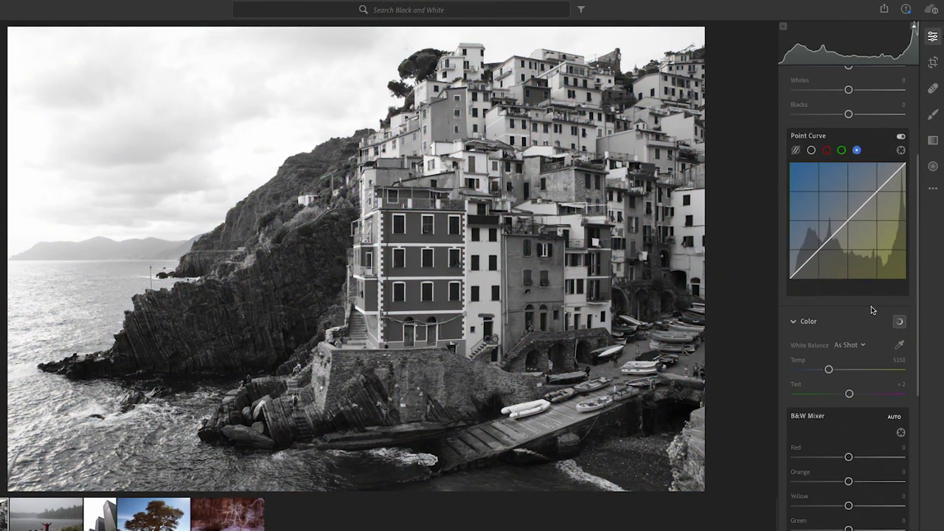
scroll(872, 310, "down", 3)
scroll(857, 320, "down", 2)
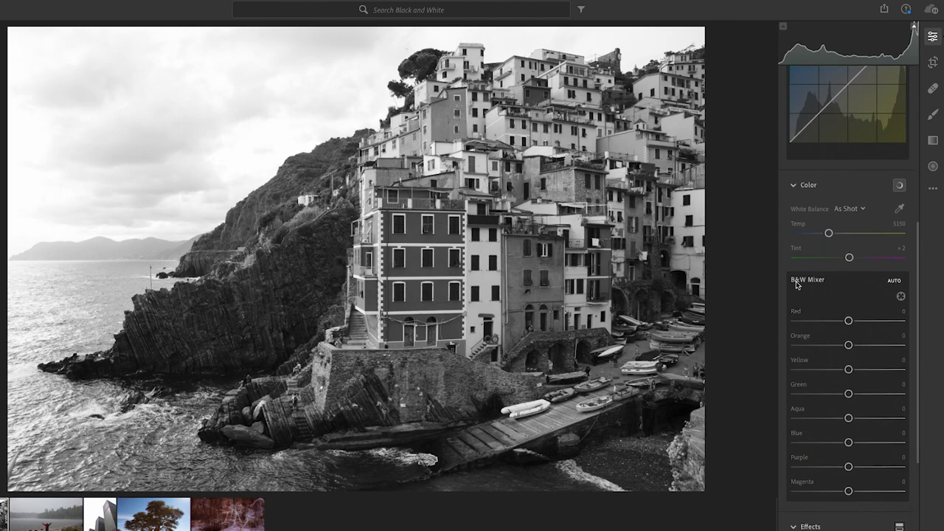
Step: Adjust the village tones with the B&W Mixer's targeted adjustment and sliders to Red −49, Orange −21, Yellow +52, Aqua −11 and Blue −54
left_click(902, 297)
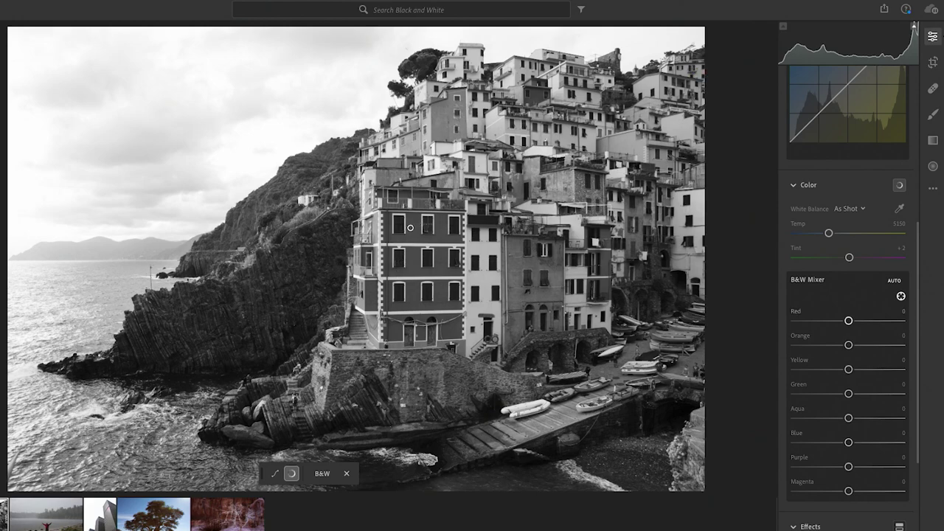
left_click_drag(412, 227, 376, 228)
left_click_drag(486, 250, 534, 248)
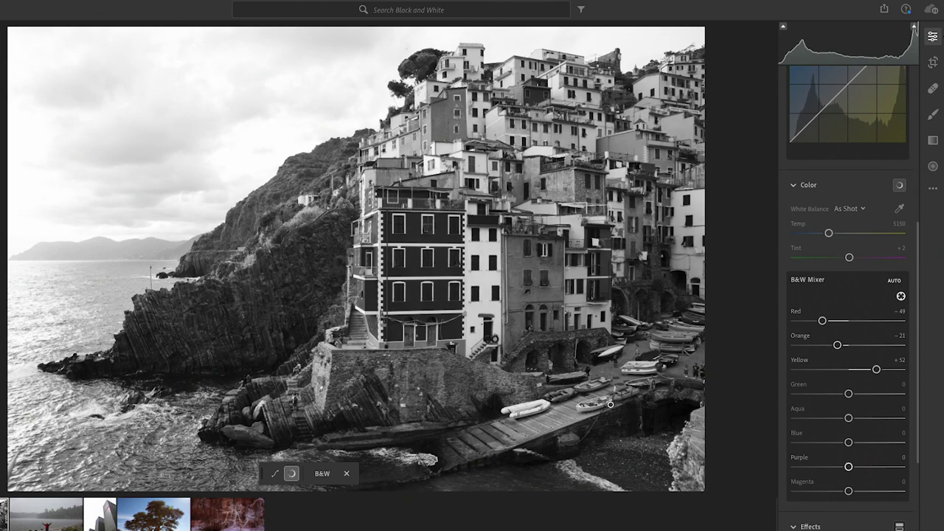
left_click_drag(692, 325, 656, 326)
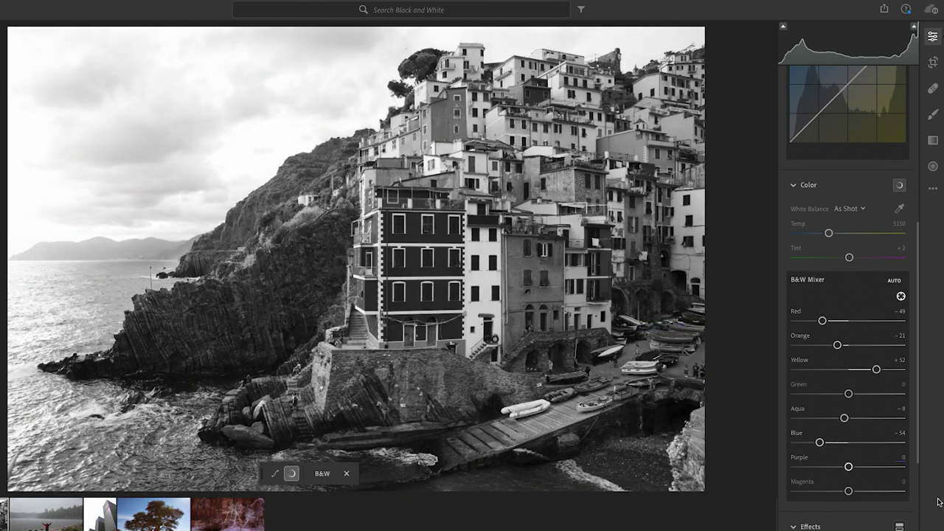
mouse_move(844, 419)
left_mouse_down()
mouse_move(833, 419)
mouse_move(868, 418)
mouse_move(842, 419)
left_mouse_up()
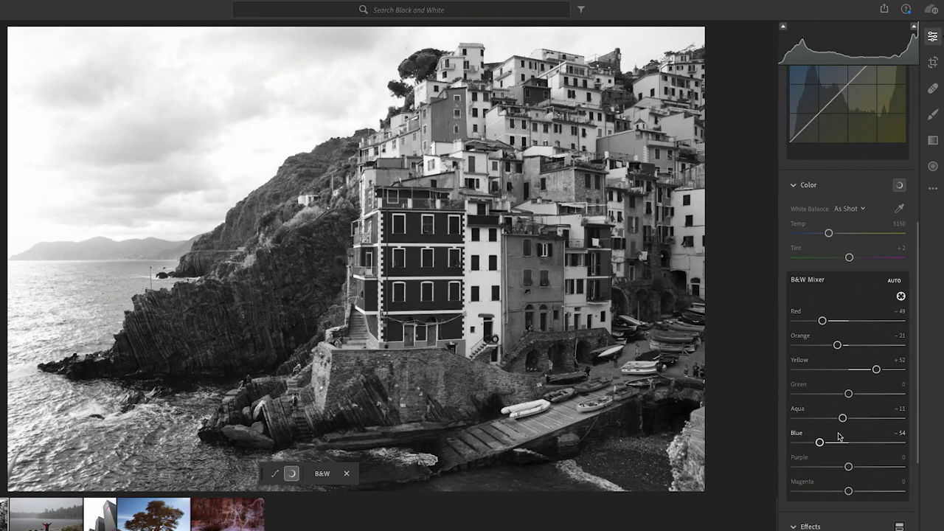
left_click(901, 296)
left_click_drag(197, 149, 92, 149)
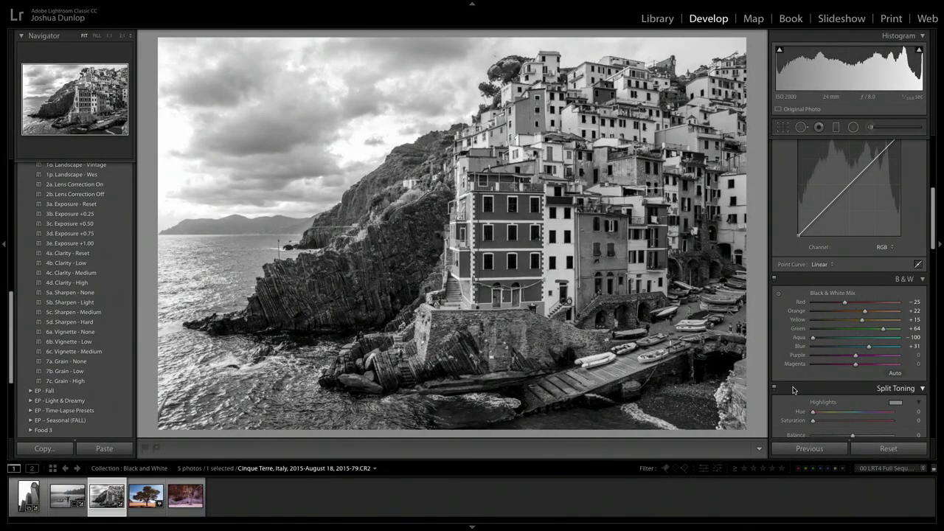
Step: Switch to Lightroom Classic and darken the cliff slightly with the Black & White Mix targeted adjustment
left_click(778, 295)
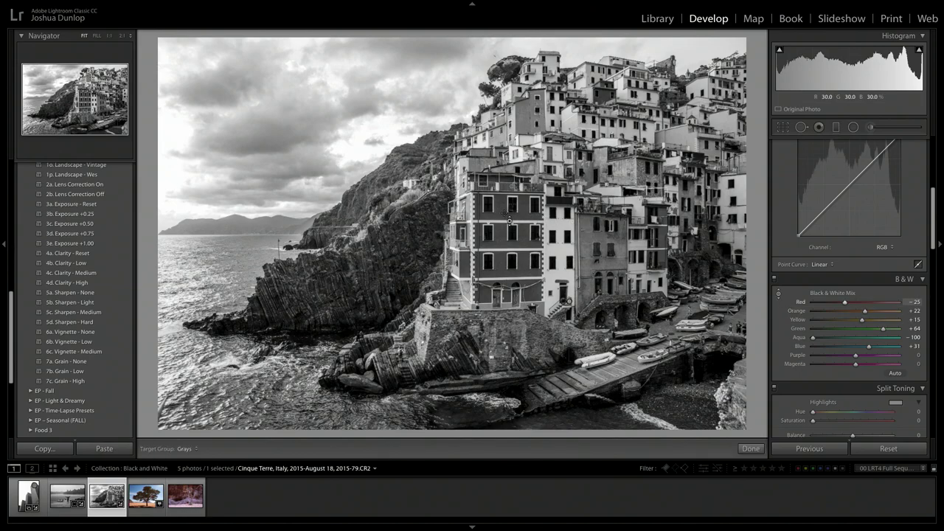
left_click_drag(394, 299, 394, 303)
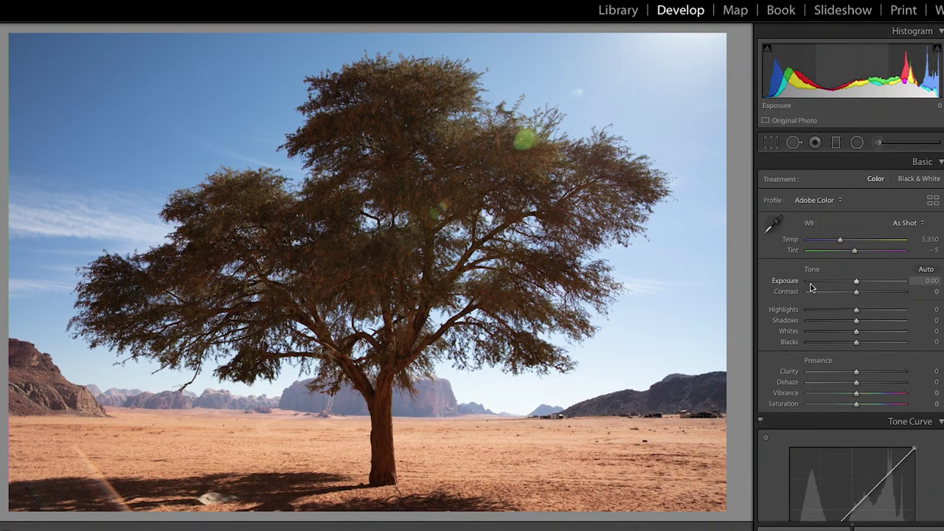
Step: Convert the green desert tree photo to black and white, try Blue at −100, and settle it at −42 in the mix
left_click(915, 178)
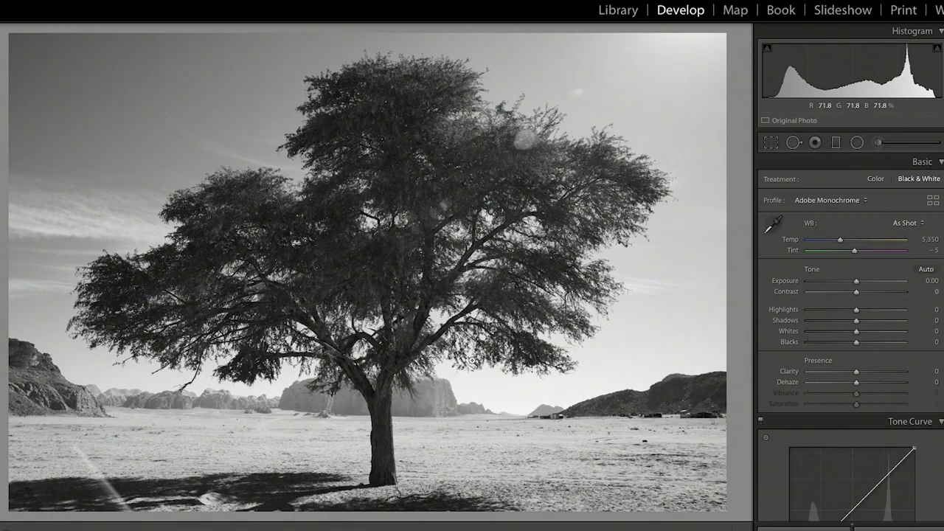
scroll(824, 319, "down", 6)
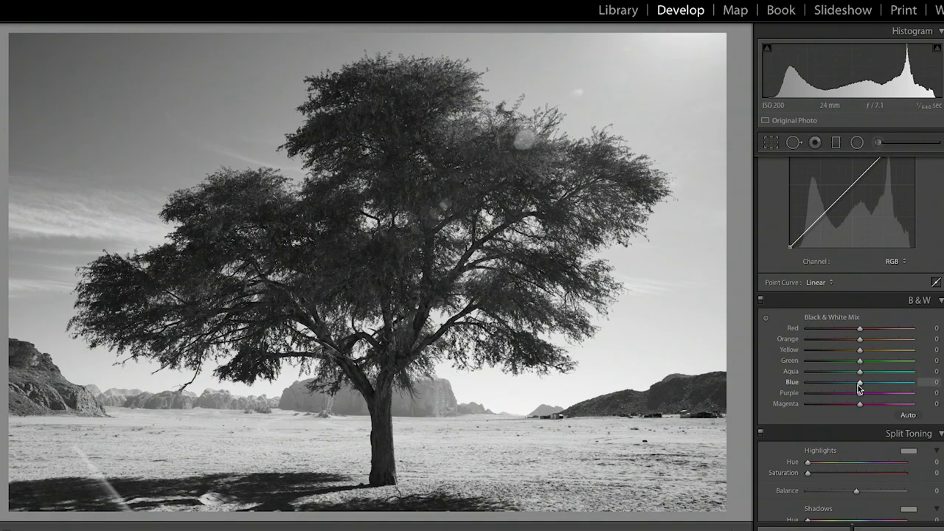
left_click_drag(860, 385, 782, 390)
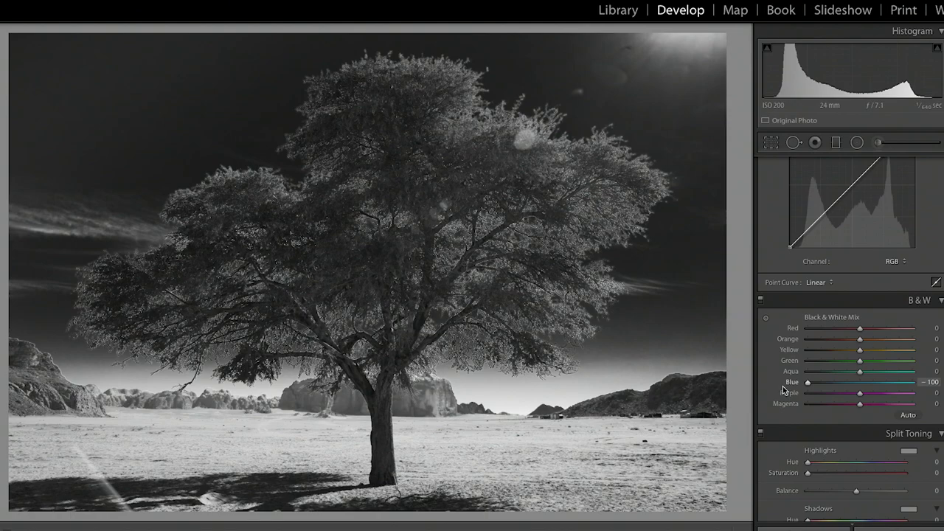
left_click_drag(798, 391, 838, 384)
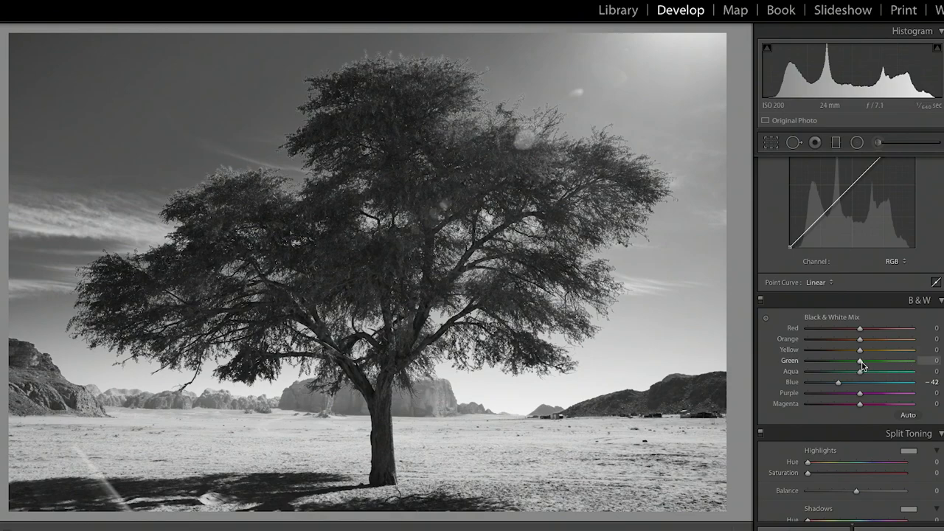
Step: Test the Green mix value on the tree, reset it to 0, and set Yellow to +100
left_click_drag(874, 365, 850, 363)
double_click(796, 362)
left_click_drag(863, 352, 919, 350)
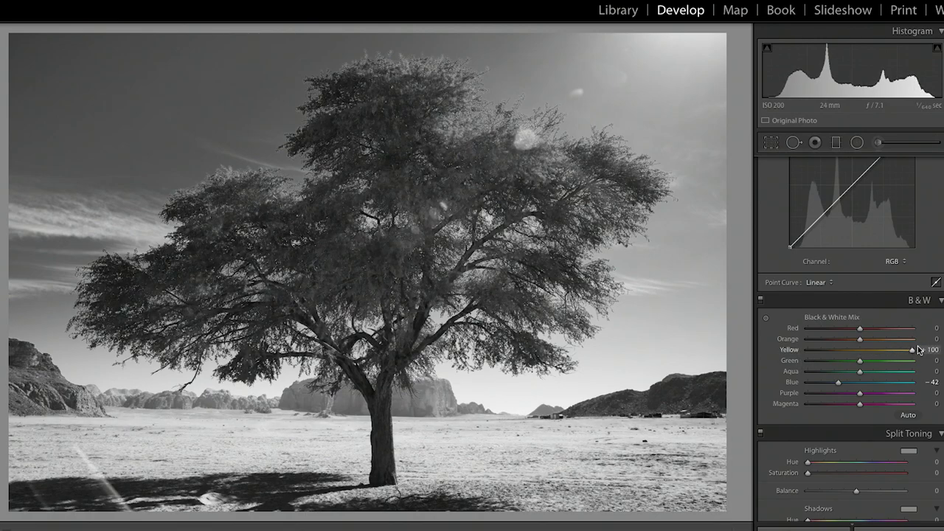
Step: Refine the tree and desert ground with the targeted adjustment and mix values, ending at Orange −48 and Yellow +88
left_click(765, 318)
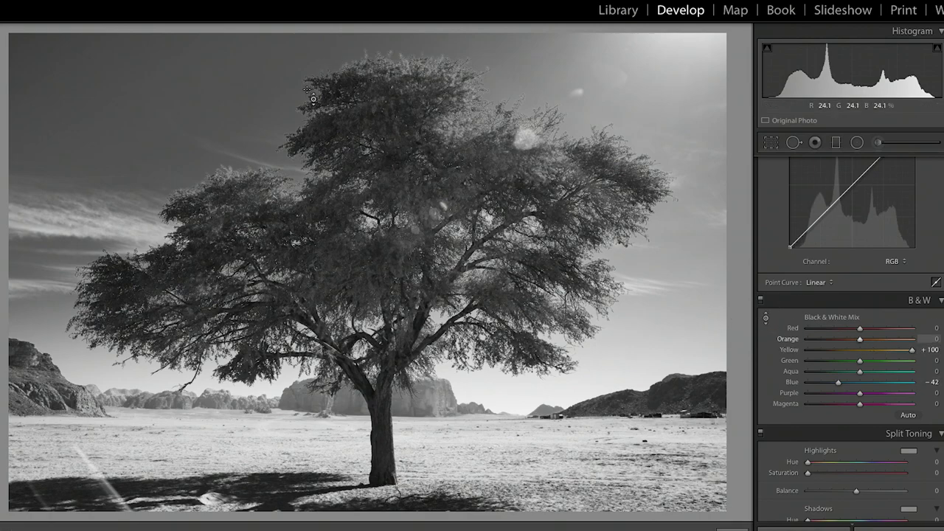
mouse_move(470, 152)
left_mouse_down()
mouse_move(470, 118)
mouse_move(470, 150)
mouse_move(470, 142)
left_mouse_up()
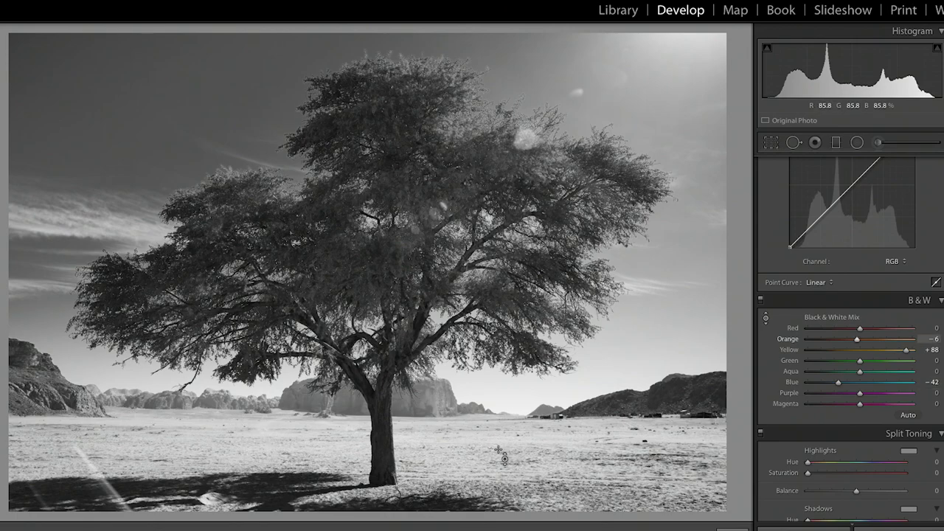
left_click_drag(857, 340, 829, 340)
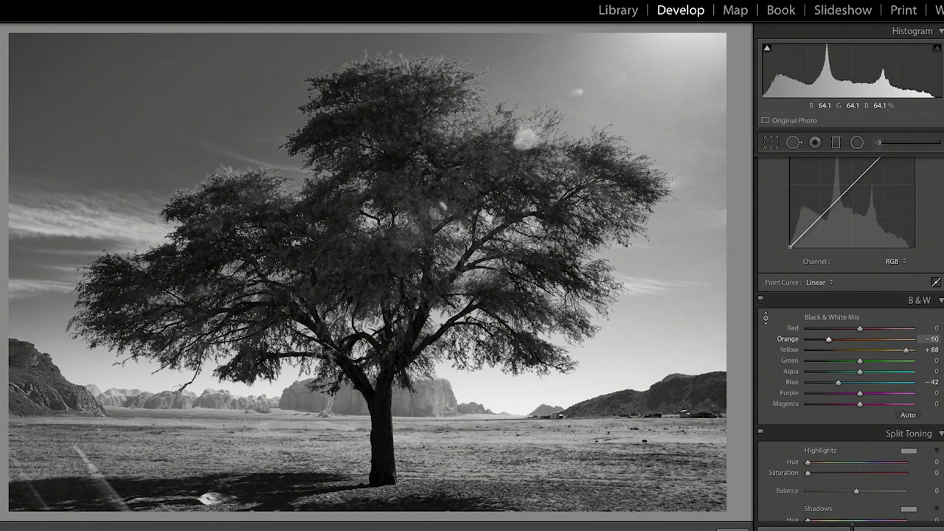
left_click_drag(210, 498, 210, 494)
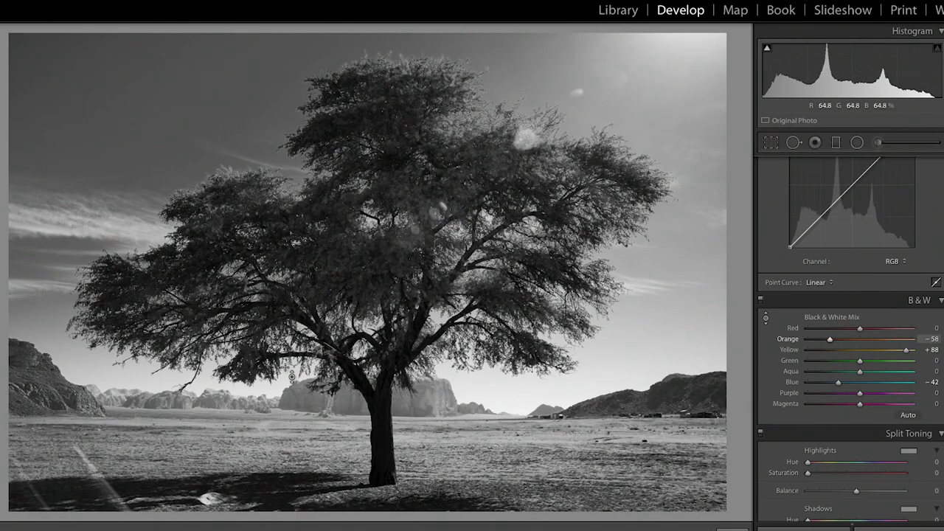
left_click_drag(830, 338, 837, 340)
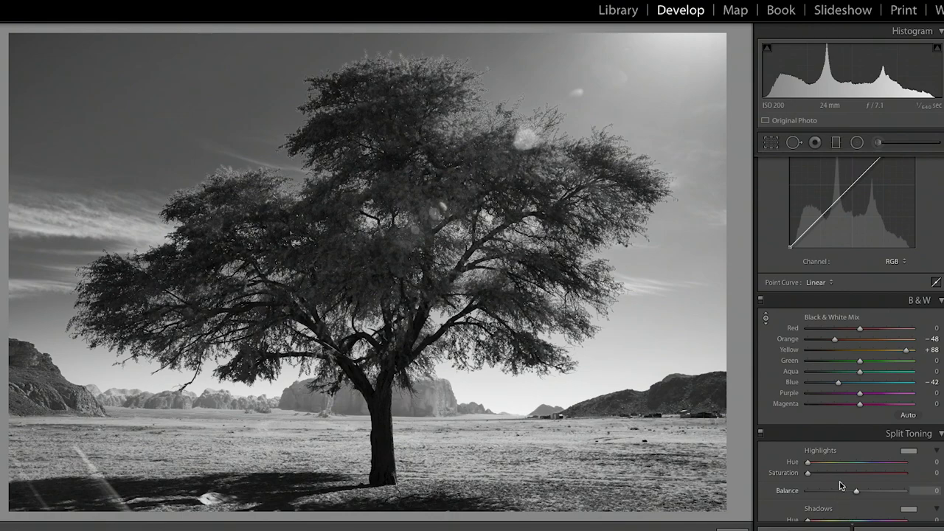
Step: Compare the desert tree photo with its original, and with the Black & White Mix switched off and on
key("backslash")
key("backslash")
key("backslash")
key("backslash")
left_click(761, 301)
left_click(762, 301)
left_click(762, 301)
left_click(762, 301)
Step: Open the bare tree photo and inspect its branches and the red rock wall at high magnification
key("Right")
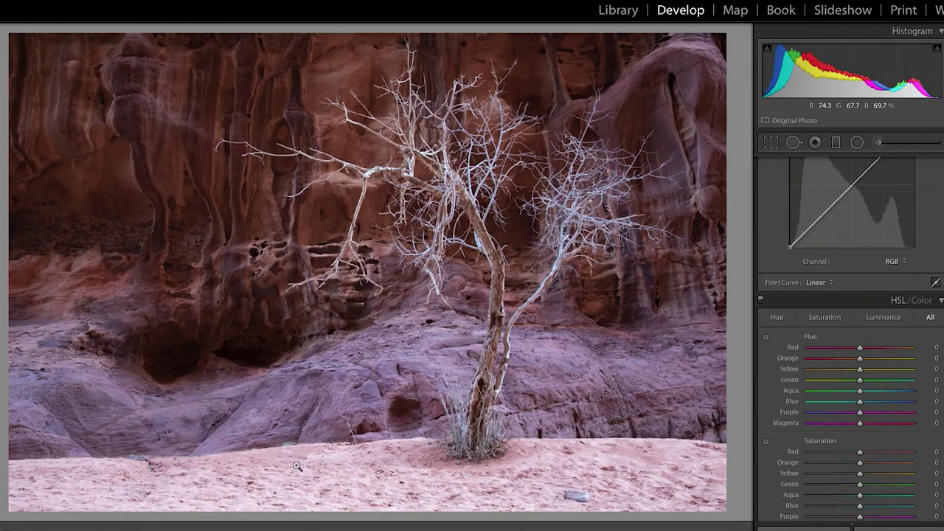
left_click_drag(442, 118, 250, 252)
left_click(250, 252)
left_click(408, 143)
left_click_drag(559, 249, 408, 163)
left_click(477, 258)
left_click(236, 96)
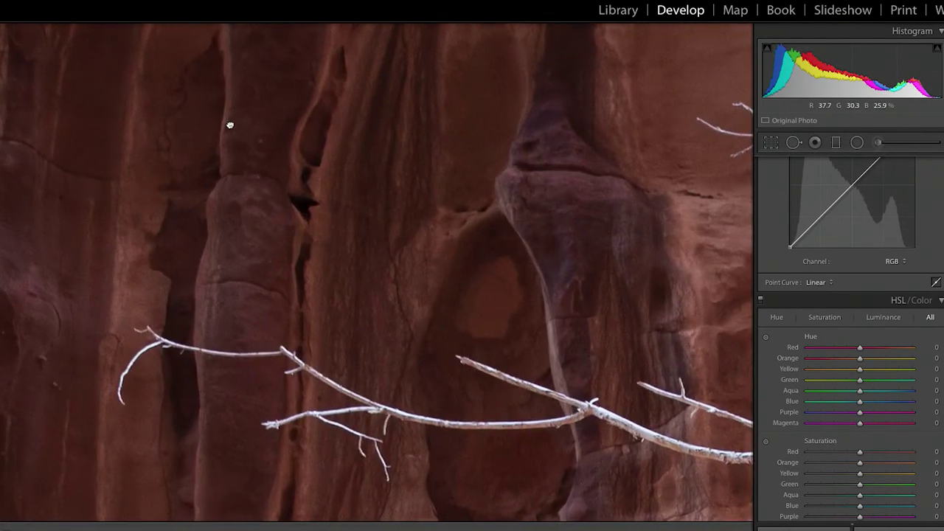
left_click_drag(226, 122, 464, 230)
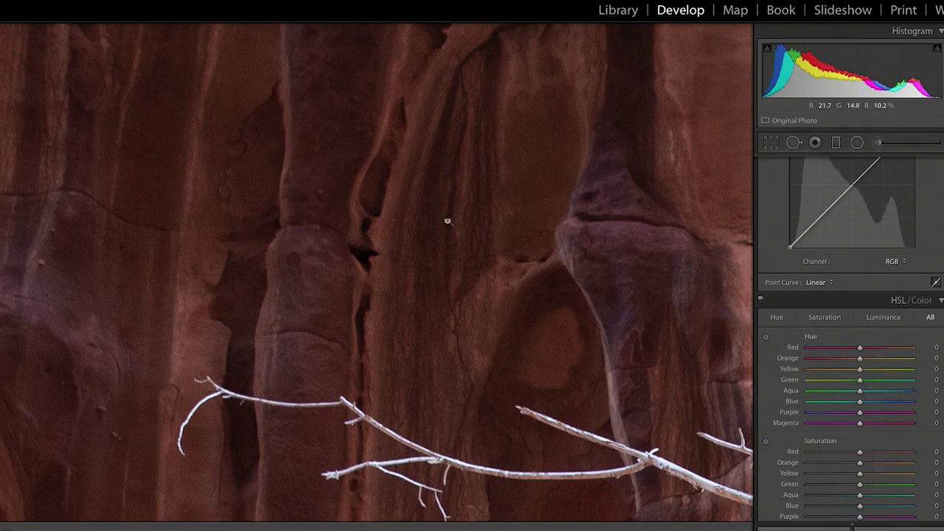
left_click(447, 221)
Step: Convert the bare tree photo to black and white, try Orange at −100, and set it to −81 to darken the rock wall
scroll(871, 289, "up", 5)
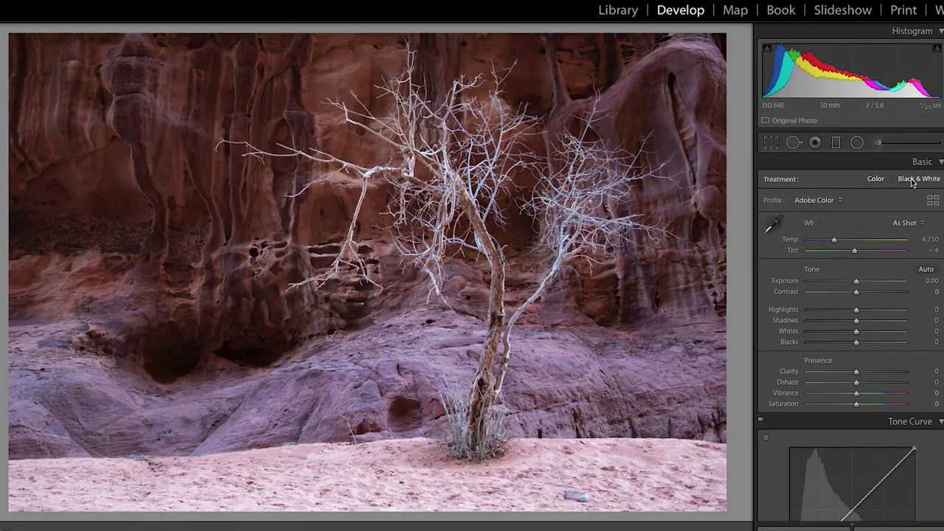
left_click(913, 183)
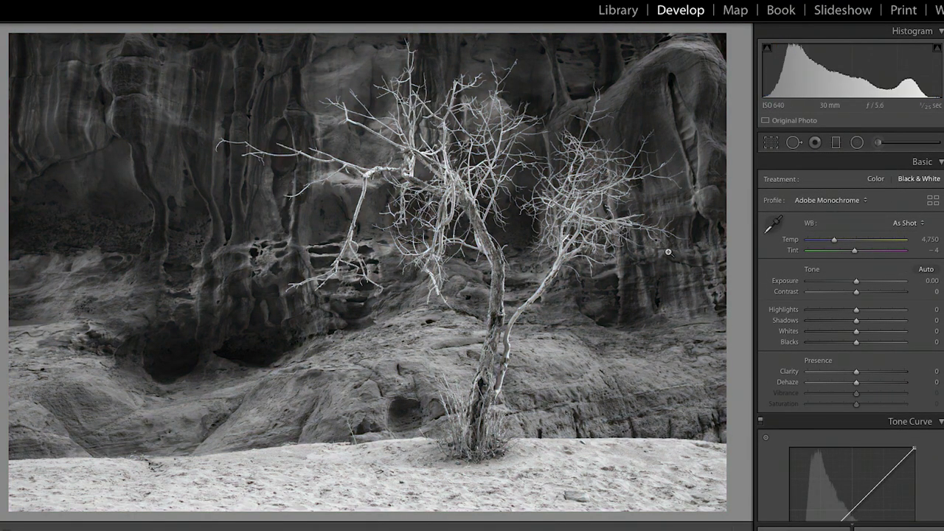
scroll(875, 371, "down", 6)
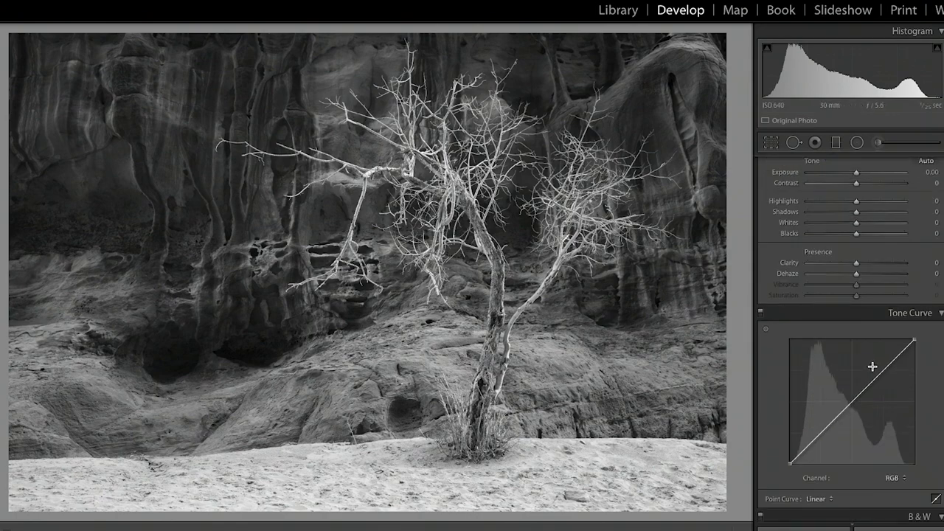
scroll(860, 394, "down", 3)
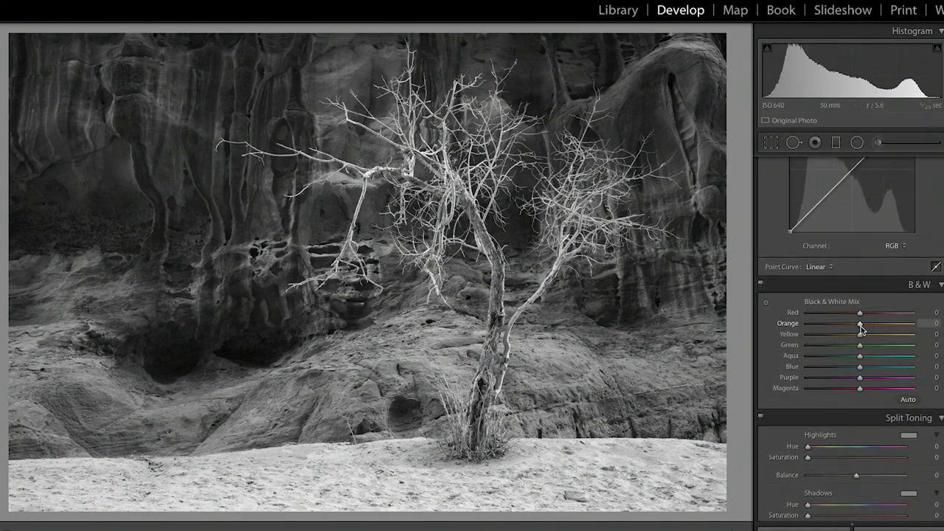
left_click_drag(860, 326, 803, 328)
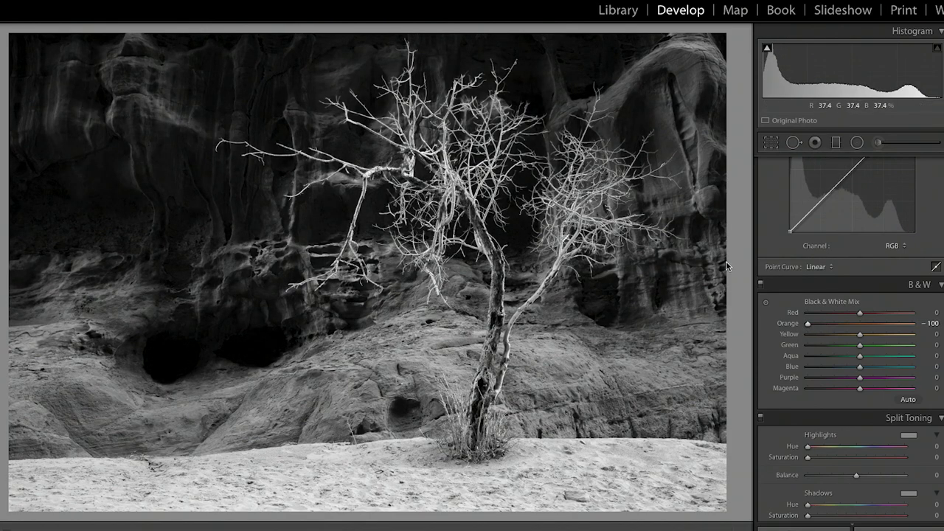
mouse_move(808, 324)
left_mouse_down()
mouse_move(841, 327)
mouse_move(819, 326)
left_mouse_up()
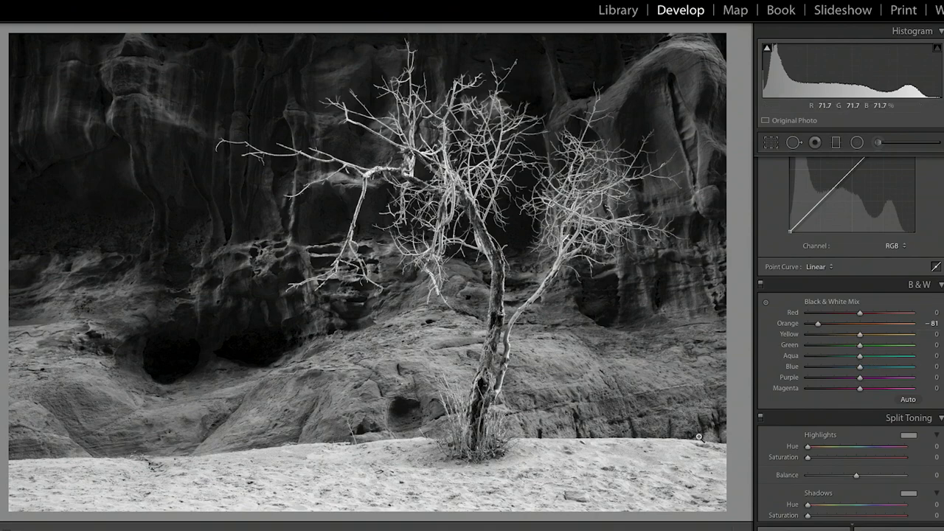
Step: Darken the foreground sand with the targeted adjustment to Purple −1 and Magenta −32, and compare the photo with its original
left_click(767, 303)
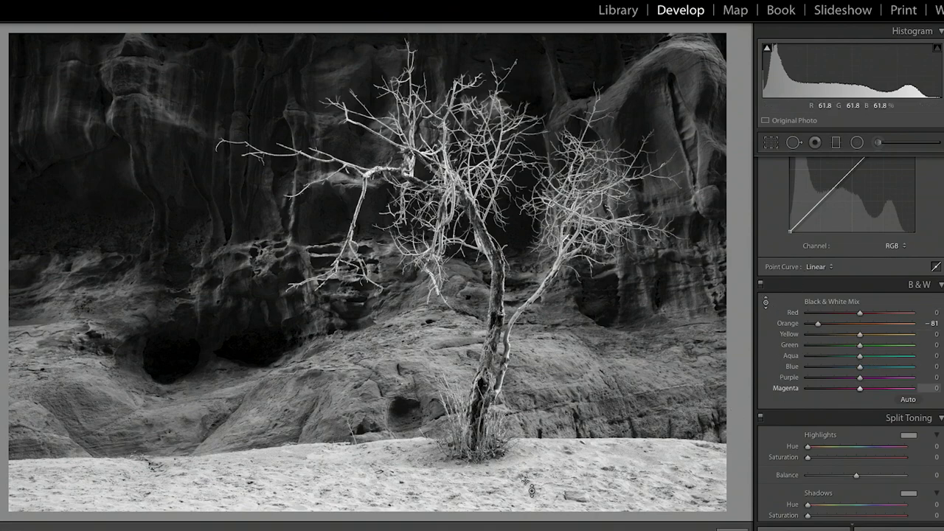
mouse_move(411, 451)
left_mouse_down()
mouse_move(411, 509)
mouse_move(411, 433)
mouse_move(411, 468)
mouse_move(410, 446)
left_mouse_up()
left_click_drag(542, 482, 542, 480)
key("backslash")
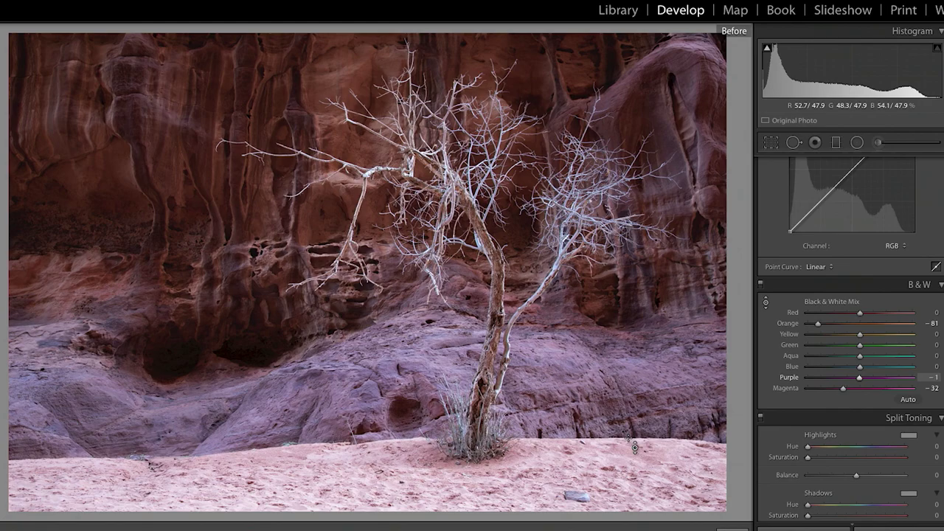
key("backslash")
Step: Darken the foreground further with the targeted adjustment to Purple −37 and Magenta −71, and return to the Basic adjustments
mouse_move(860, 379)
left_mouse_down()
mouse_move(833, 381)
mouse_move(857, 376)
left_mouse_up()
left_click(766, 303)
left_click_drag(342, 452, 343, 467)
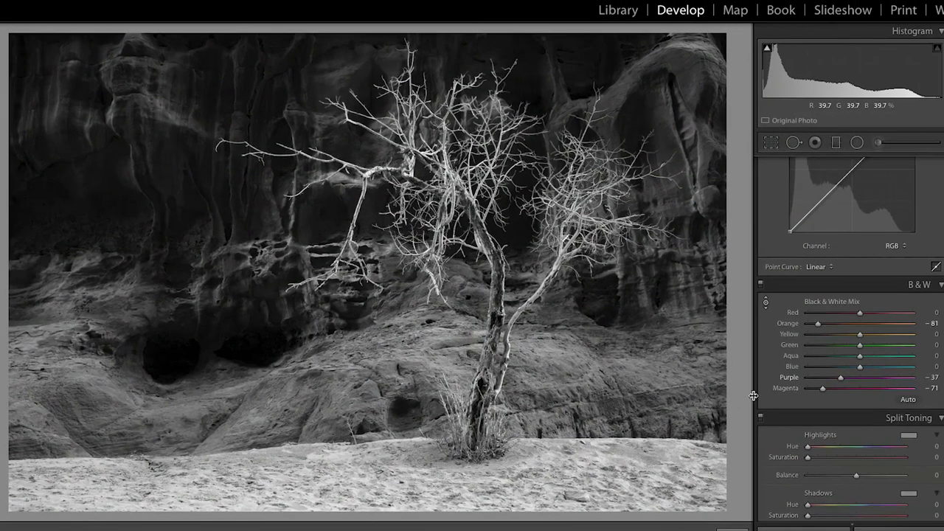
scroll(848, 413, "up", 10)
scroll(841, 398, "down", 1)
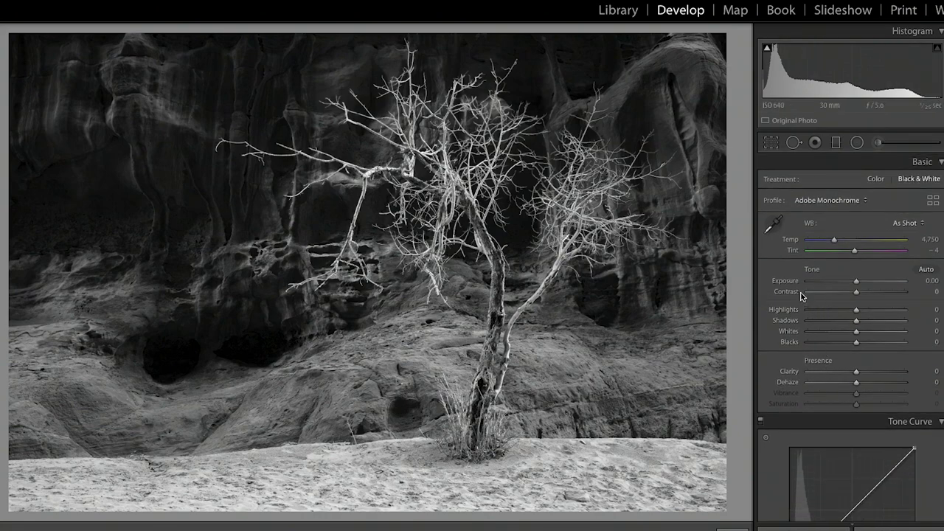